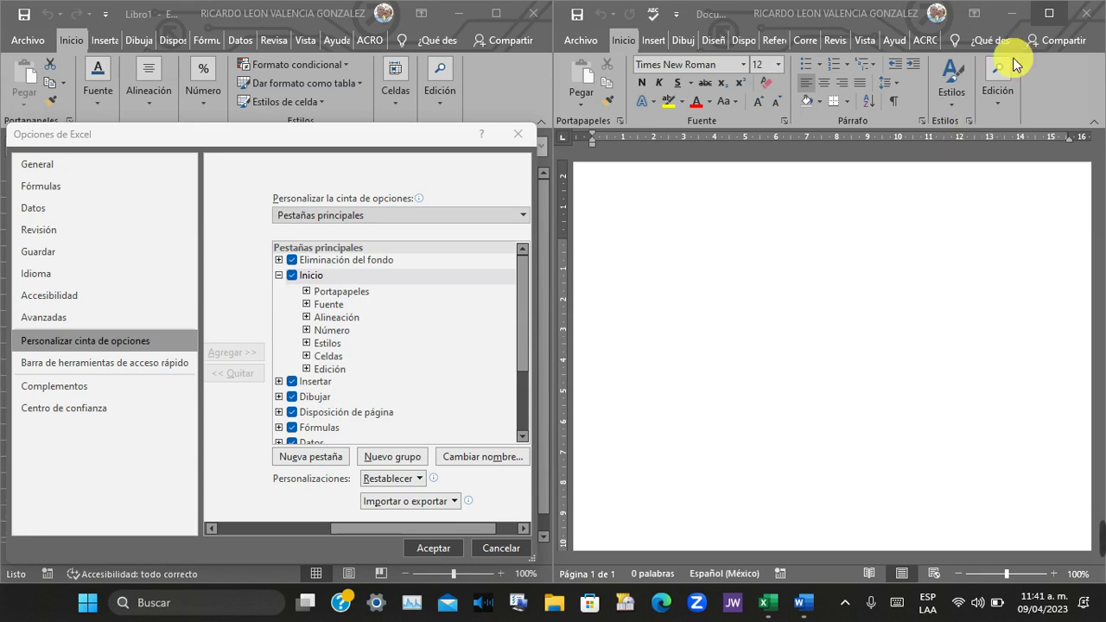
Maximize the blank Word document Documento1 so it covers Excel's options window.
{"action": "left_click", "coordinate": [1050, 14]}
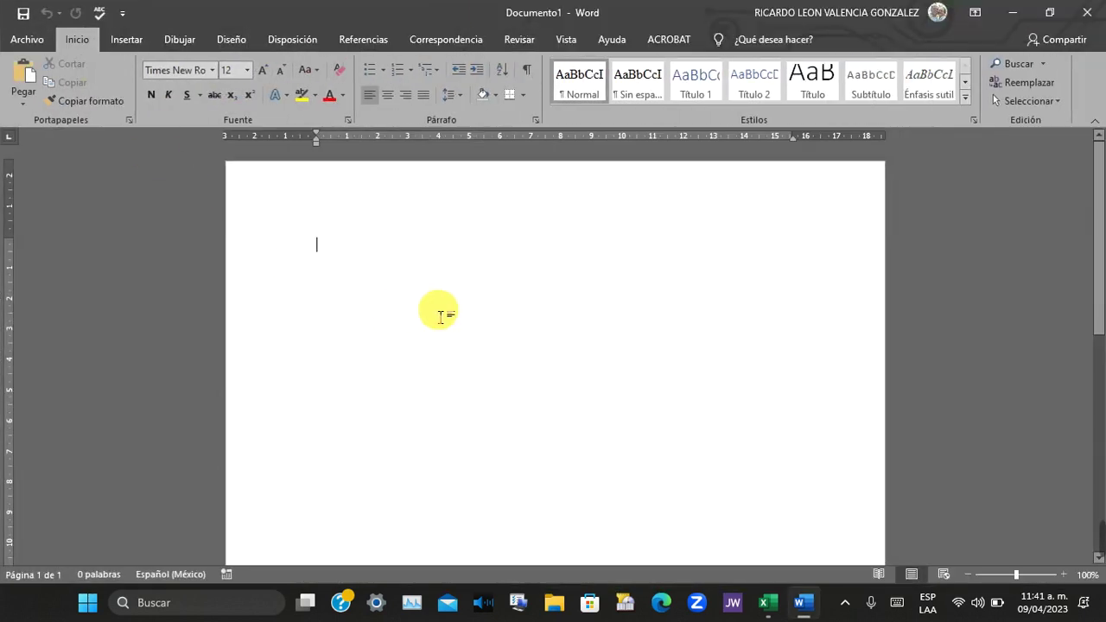
Open Opciones de Word from the Archivo backstage via Más... > Opciones.
{"action": "left_click", "coordinate": [27, 42]}
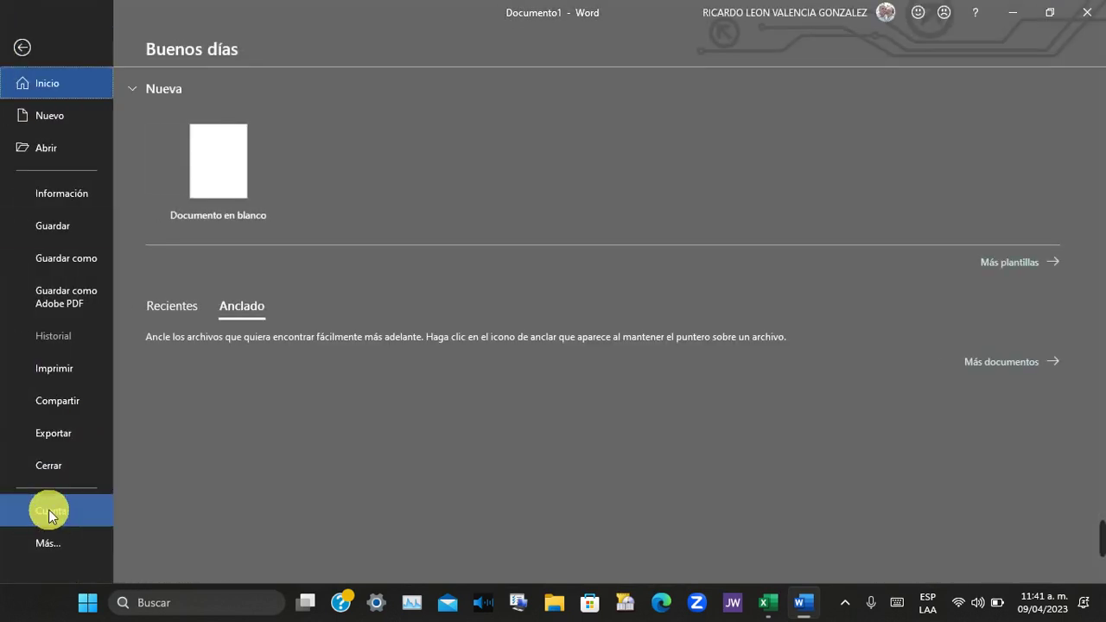
{"action": "left_click", "coordinate": [52, 544]}
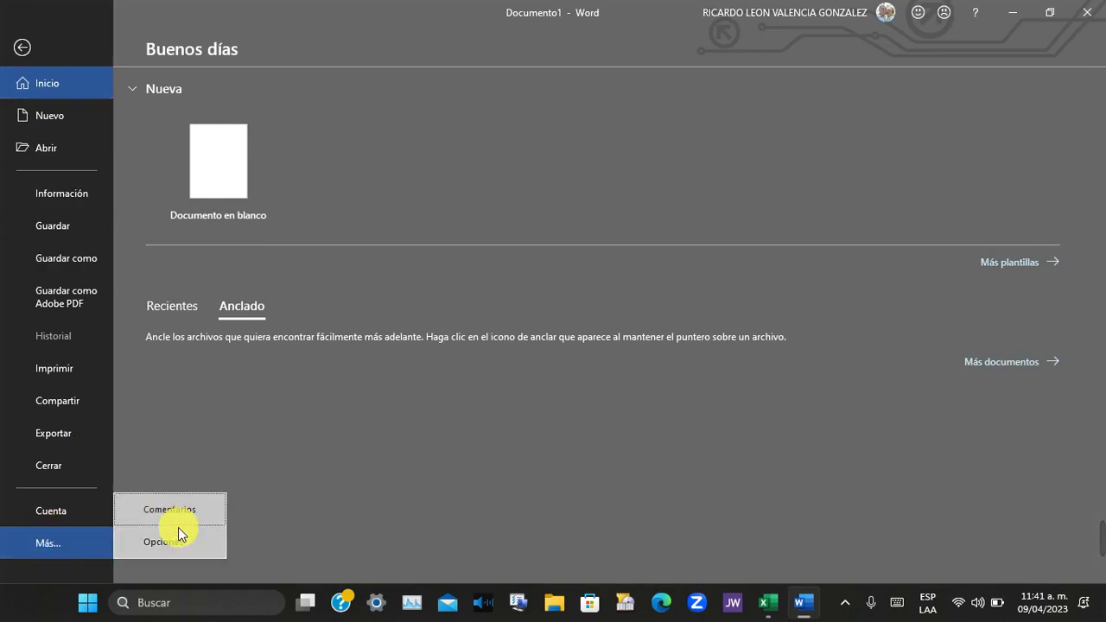
{"action": "left_click", "coordinate": [178, 541]}
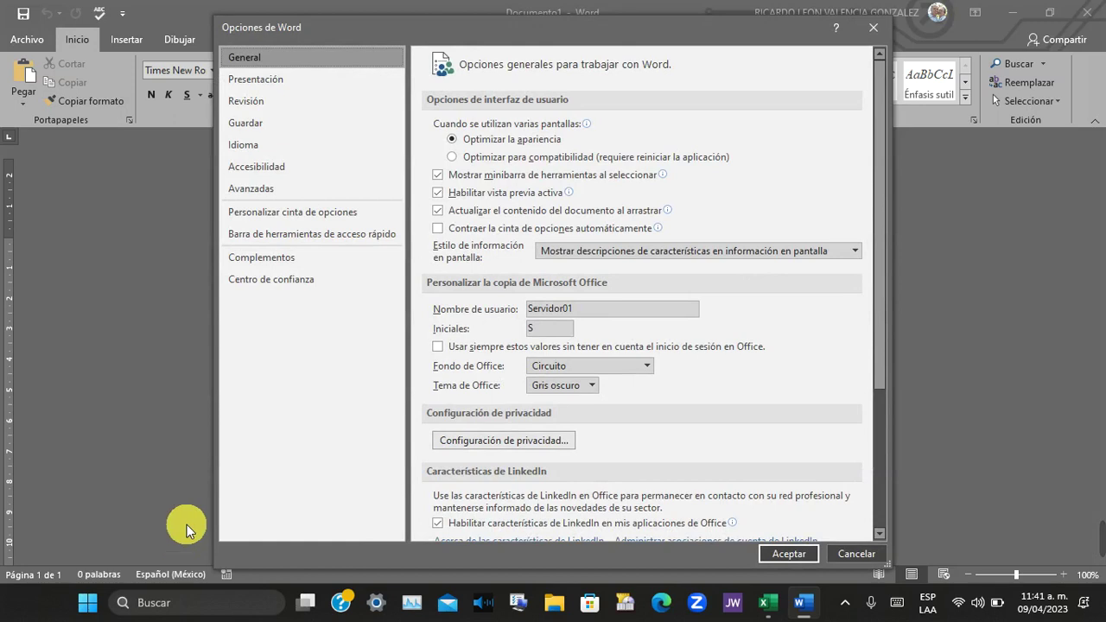
Tick Programador under Personalizar cinta de opciones and confirm with Aceptar.
{"action": "left_click", "coordinate": [278, 216]}
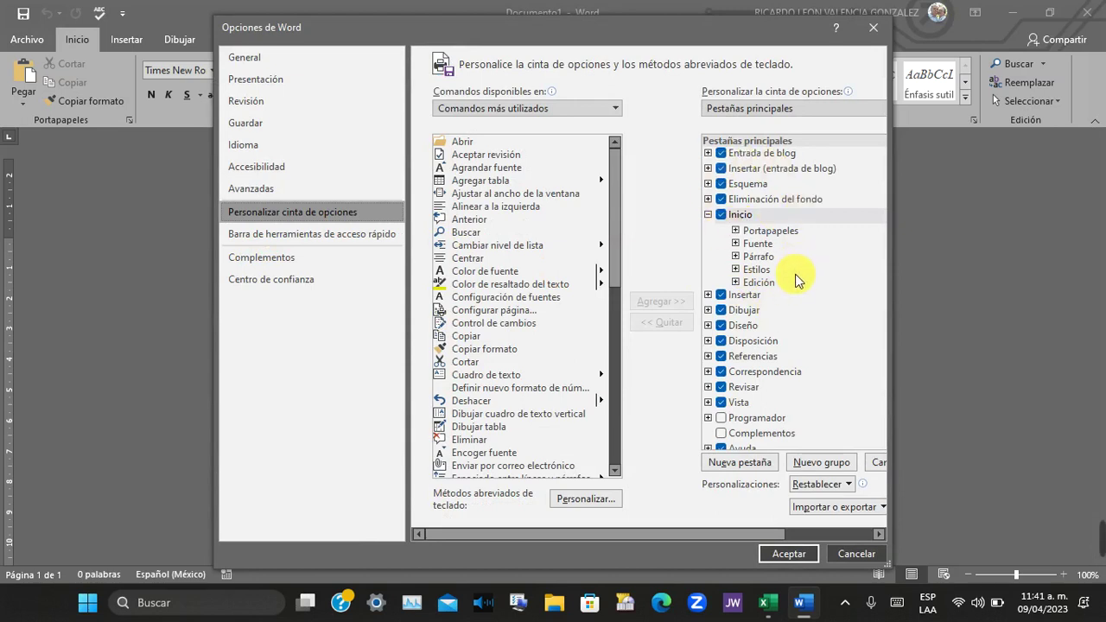
{"action": "scroll", "coordinate": [797, 282], "scroll_direction": "down", "scroll_amount": 1}
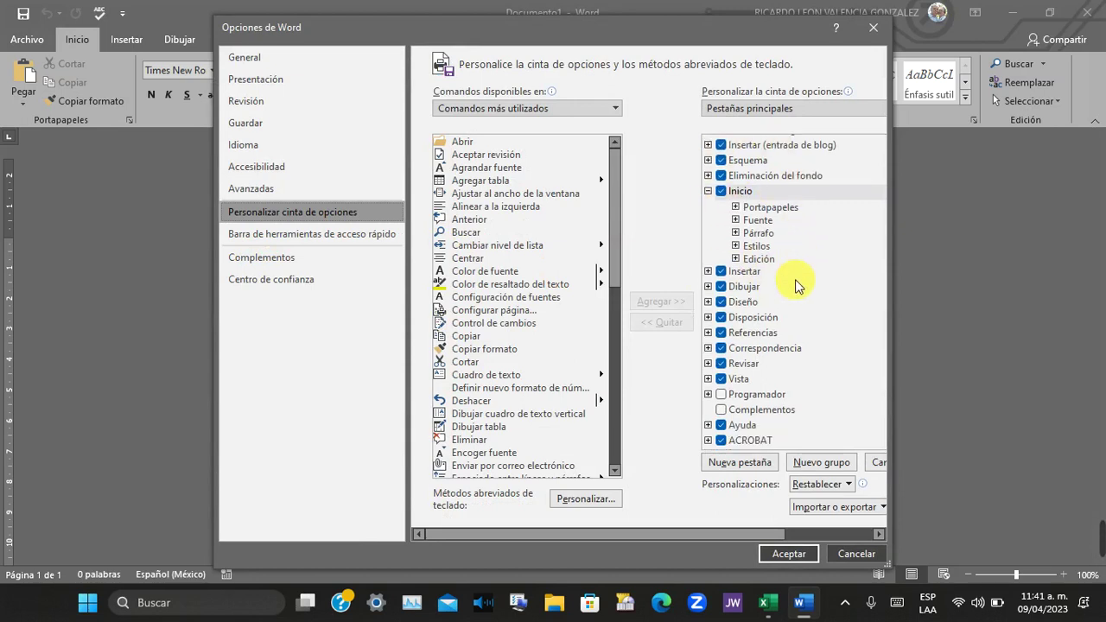
{"action": "left_click", "coordinate": [723, 398]}
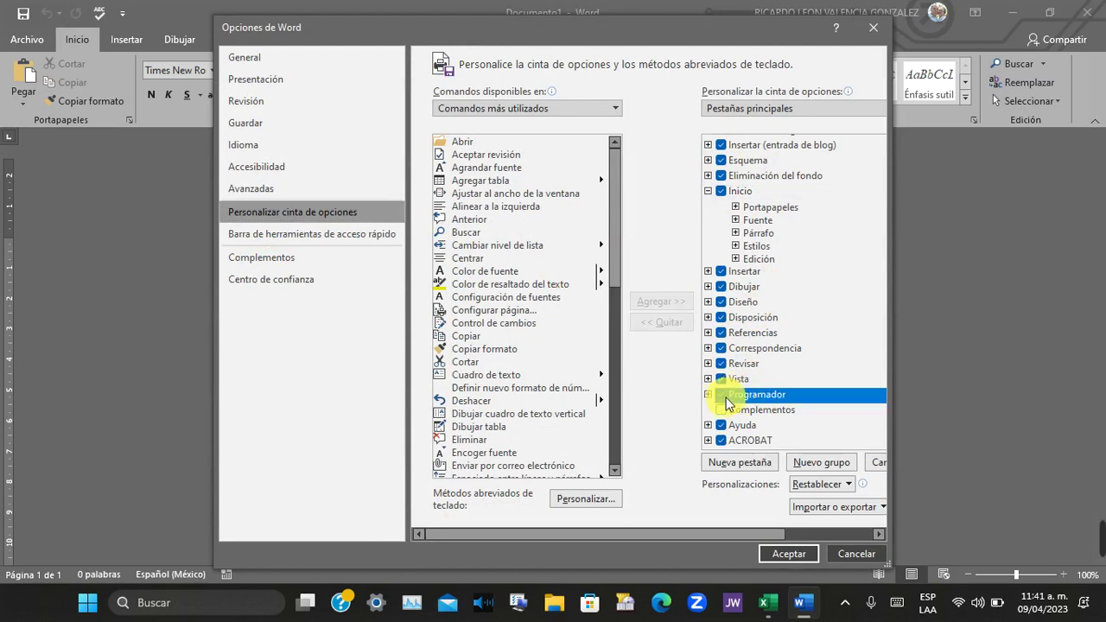
{"action": "left_click", "coordinate": [723, 410]}
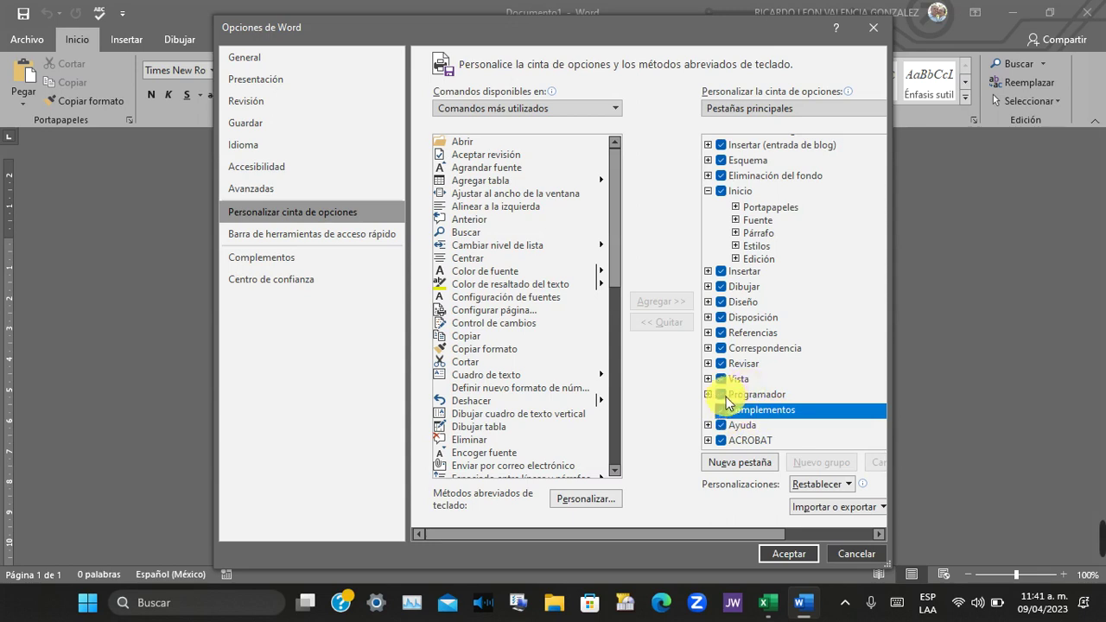
{"action": "left_click", "coordinate": [794, 555]}
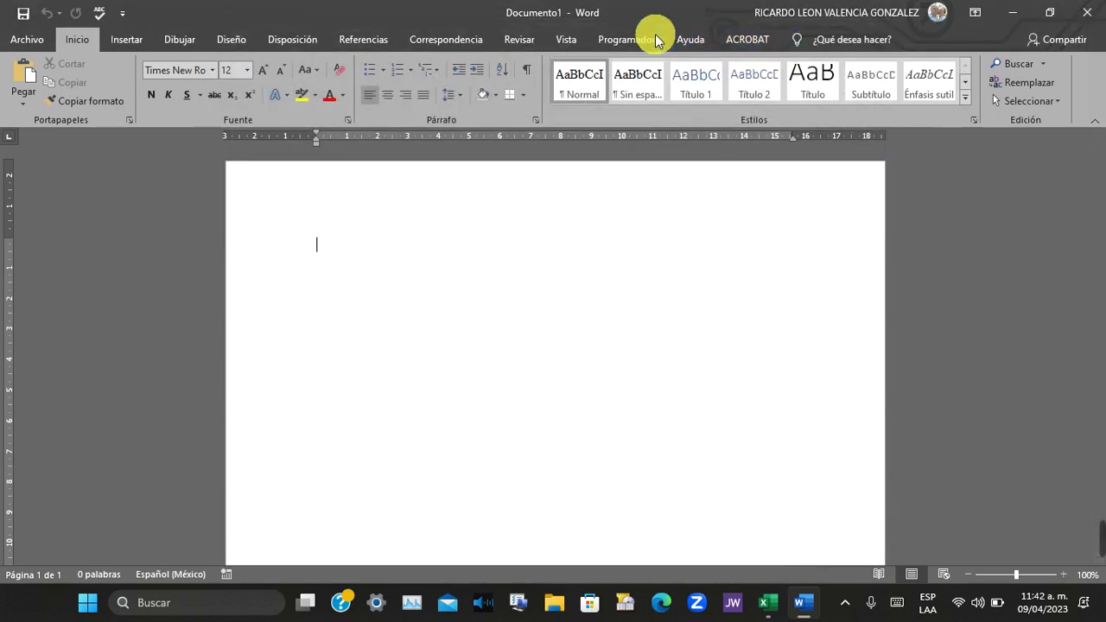
Insert a Drop-Down List content control reading 'Elija un elemento.' from the Programador tab.
{"action": "left_click", "coordinate": [626, 42]}
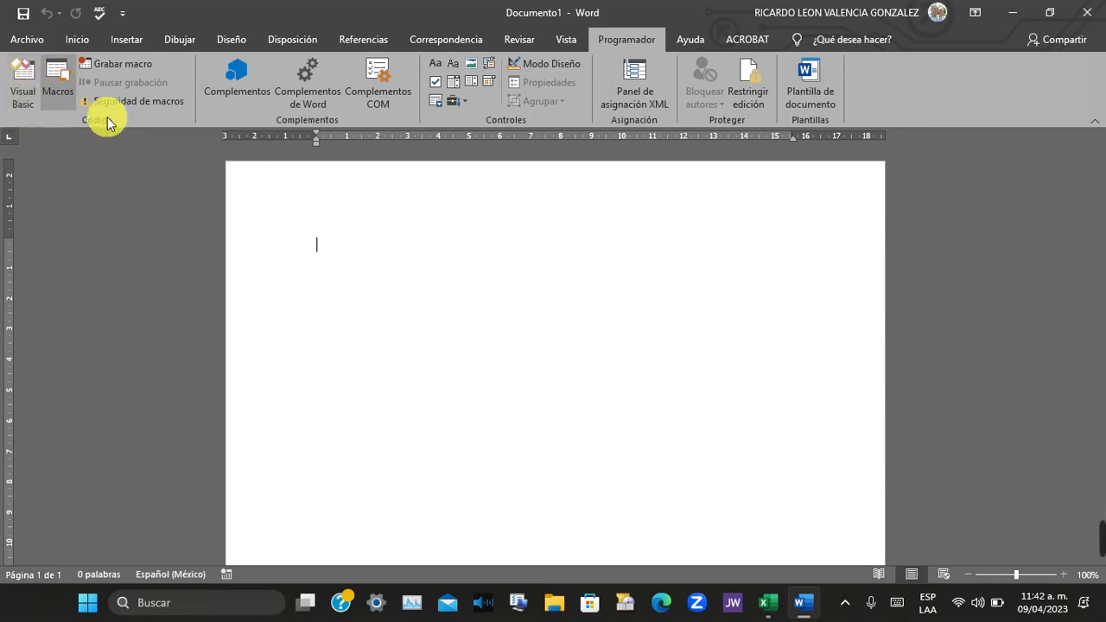
{"action": "left_click", "coordinate": [470, 81]}
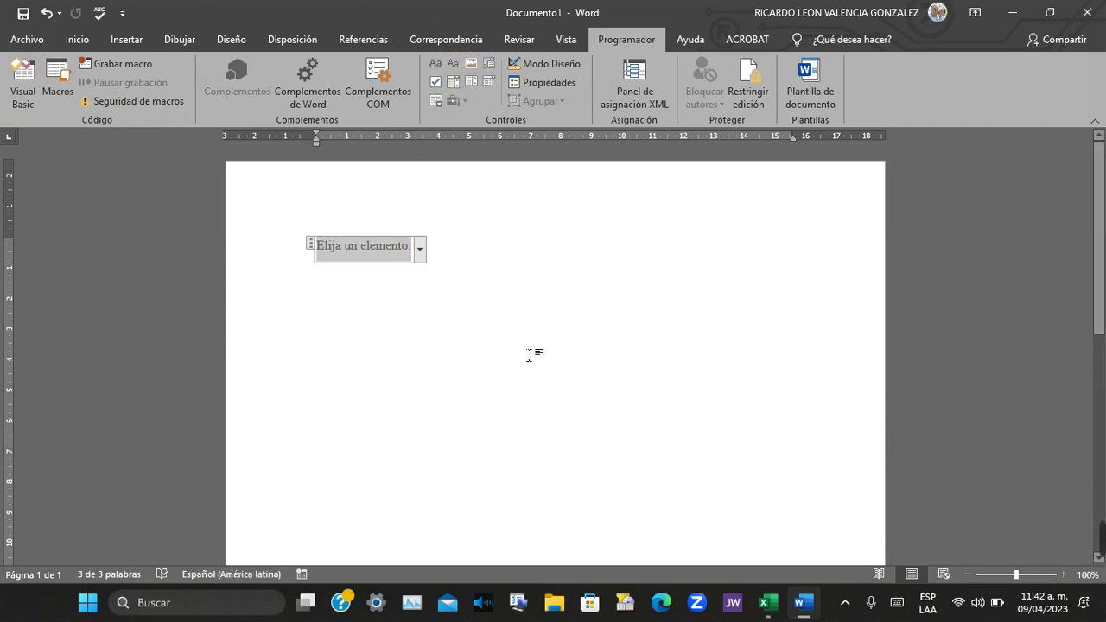
{"action": "left_click", "coordinate": [529, 349]}
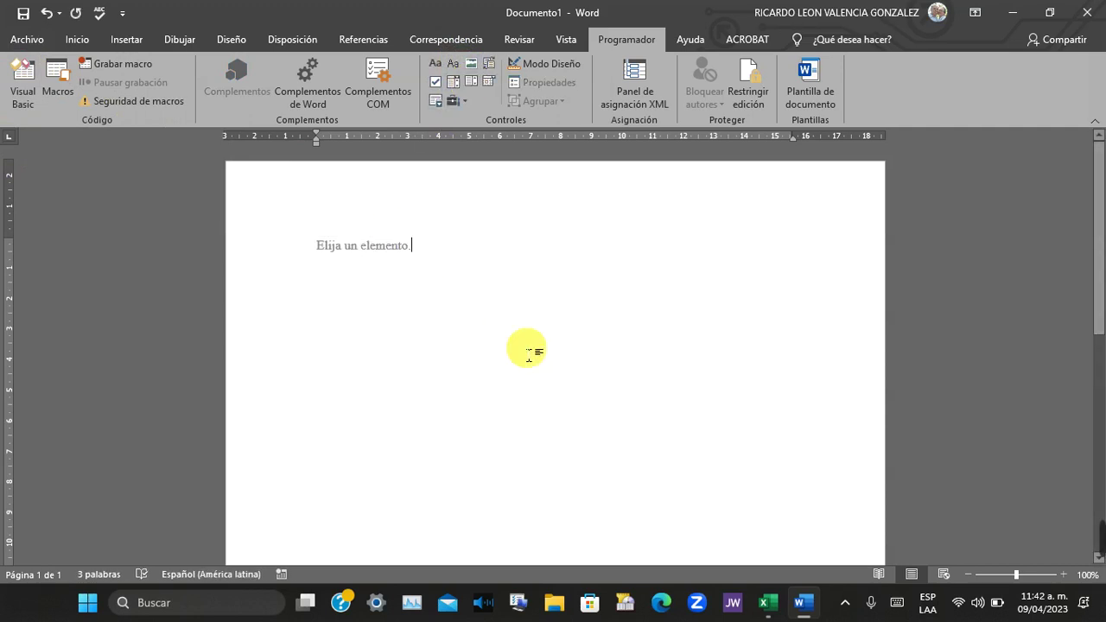
Add a Check Box content control after the drop-down and tick it.
{"action": "left_click", "coordinate": [436, 82]}
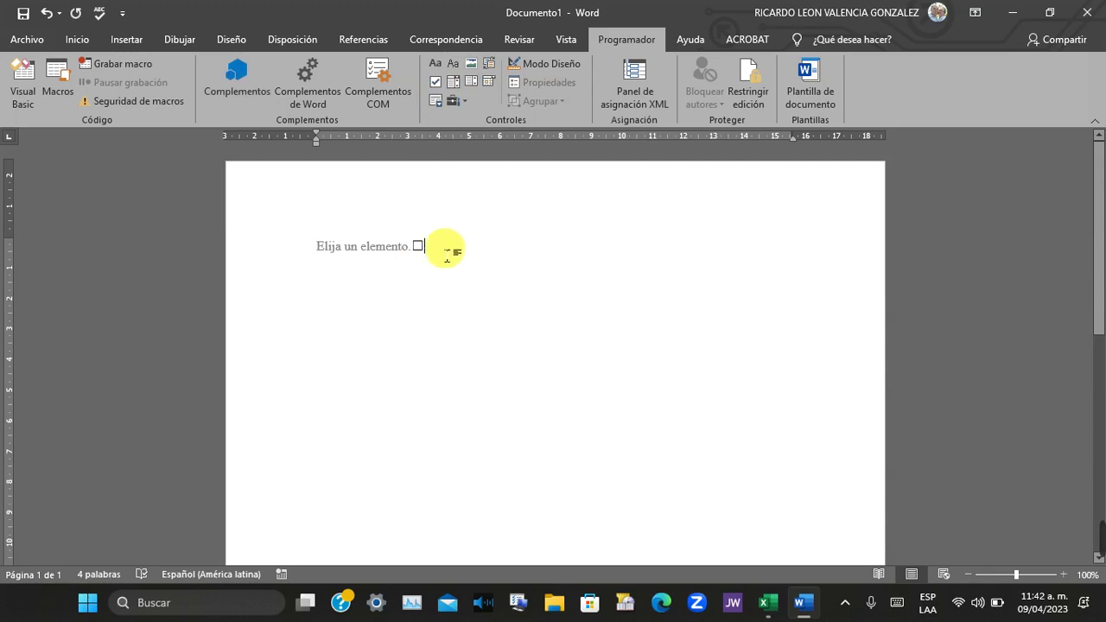
{"action": "left_click", "coordinate": [411, 245]}
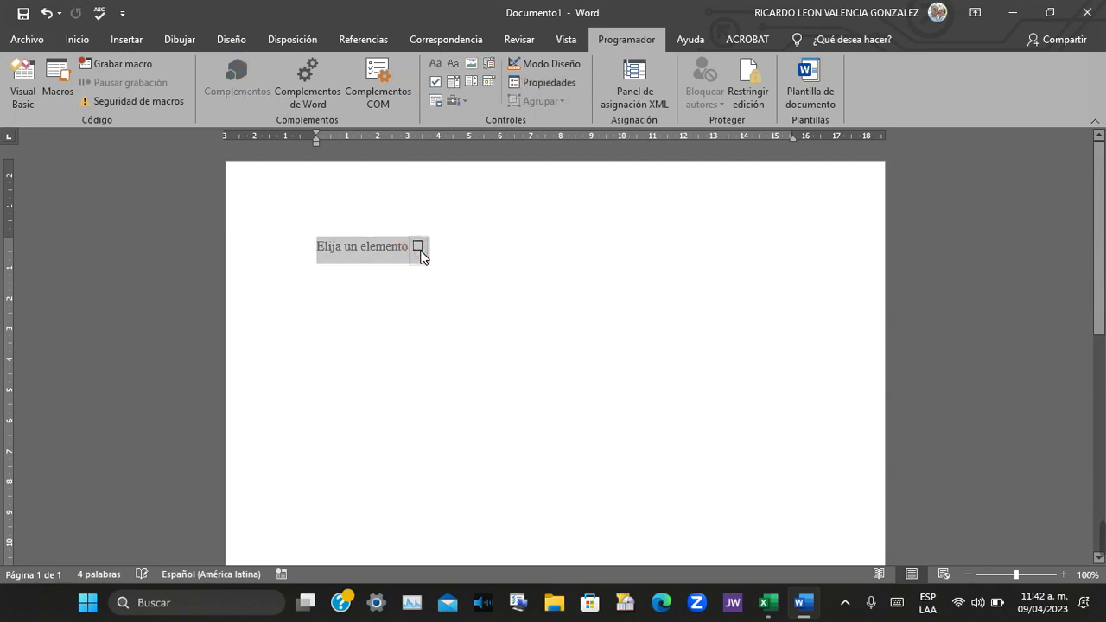
{"action": "left_click", "coordinate": [418, 247]}
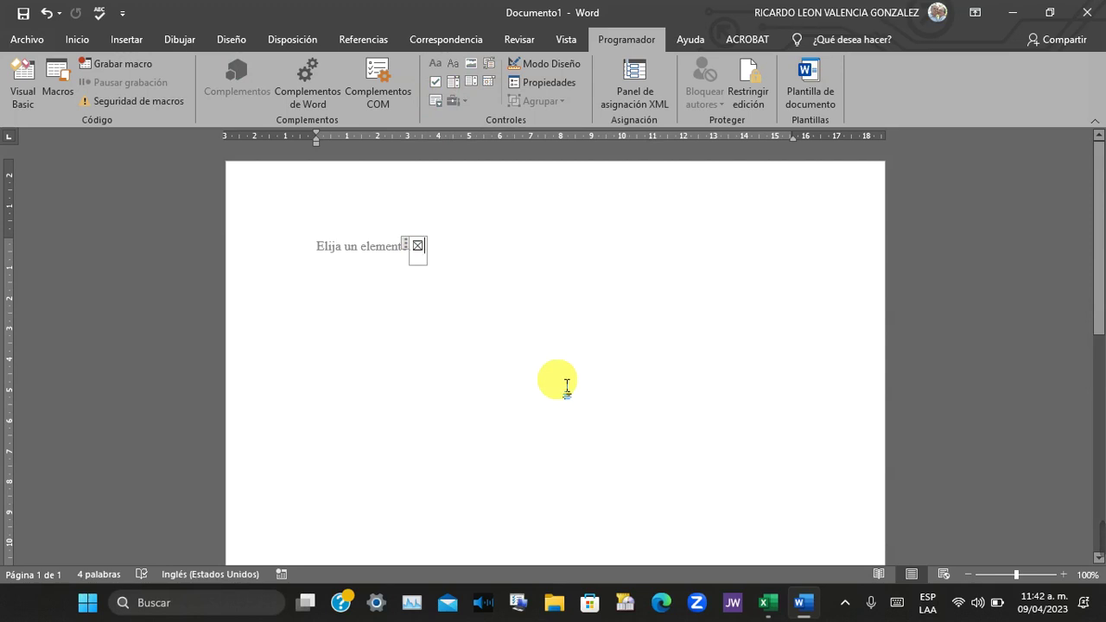
Turn on Modo Diseño to show the control tags, then return to the Inicio tab.
{"action": "left_click", "coordinate": [545, 73]}
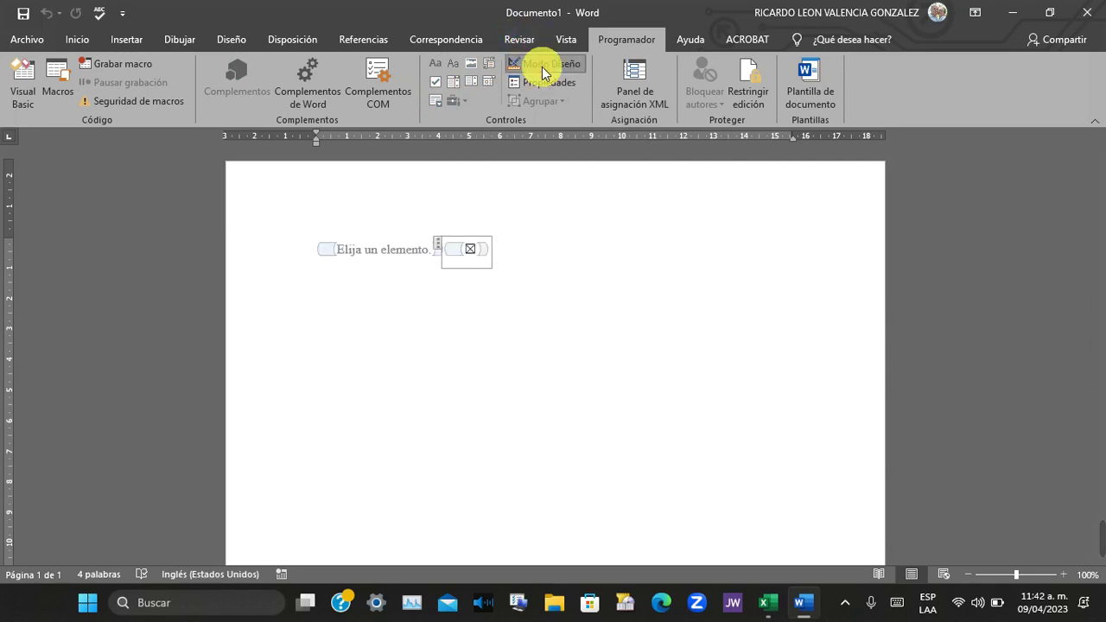
{"action": "left_click", "coordinate": [522, 379]}
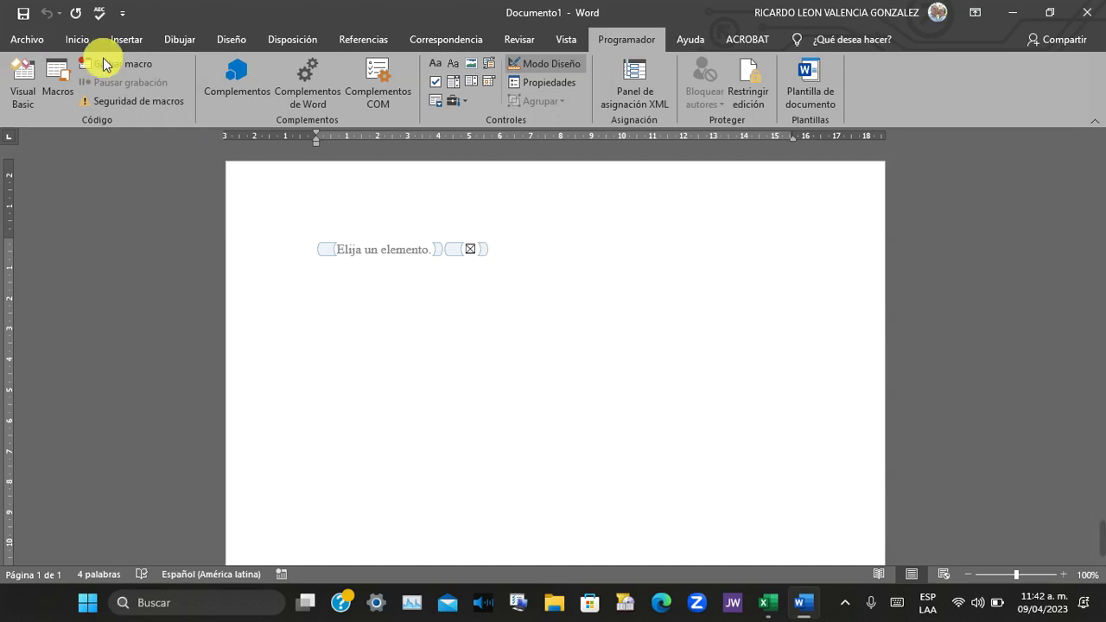
{"action": "left_click", "coordinate": [77, 40]}
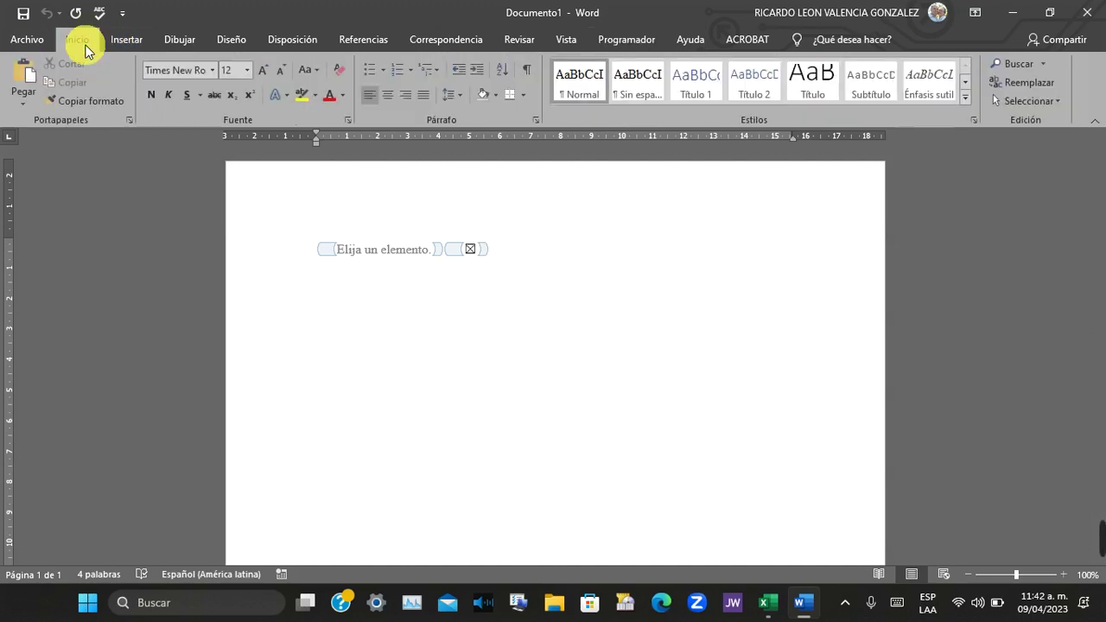
Reopen Word Options, enable the Programador and Complementos ribbon tabs, and confirm.
{"action": "left_click", "coordinate": [30, 39]}
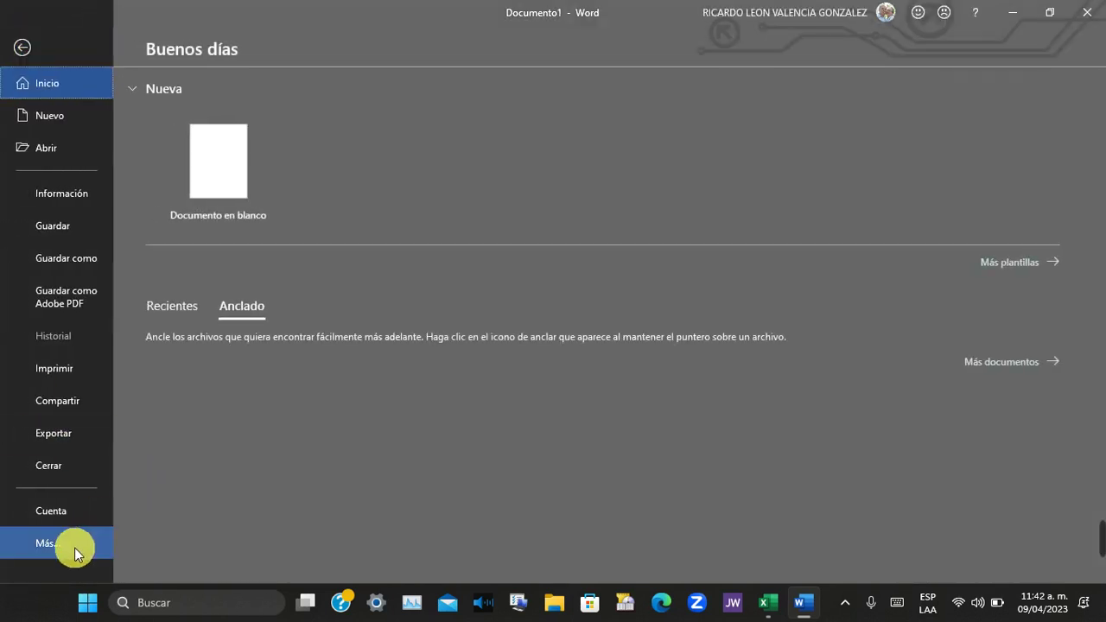
{"action": "left_click", "coordinate": [75, 548]}
{"action": "left_click", "coordinate": [135, 542]}
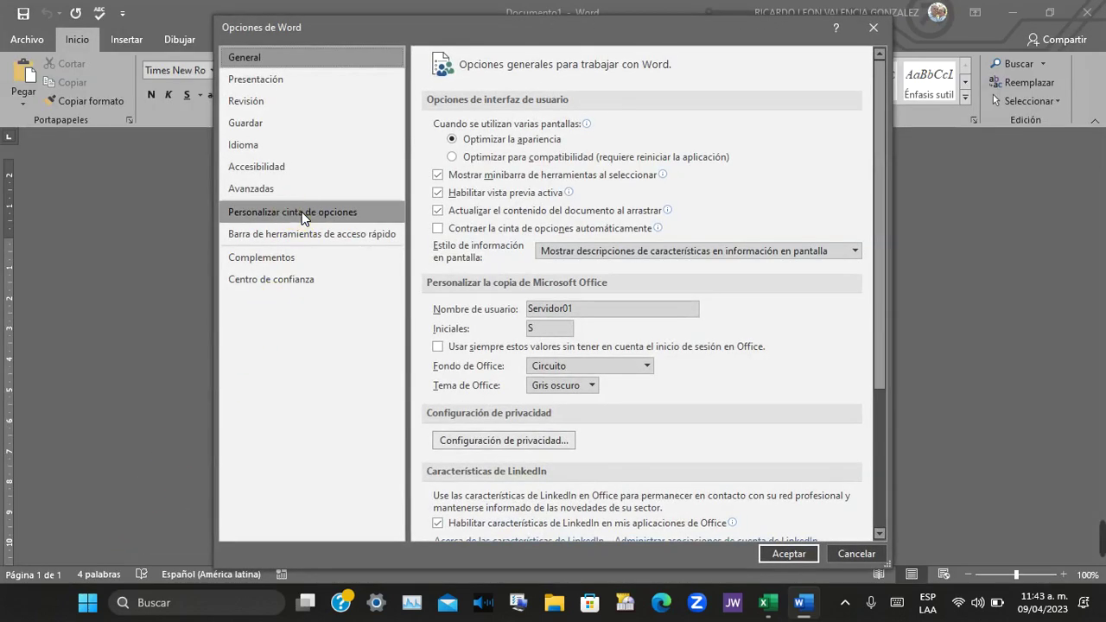
{"action": "left_click", "coordinate": [302, 211]}
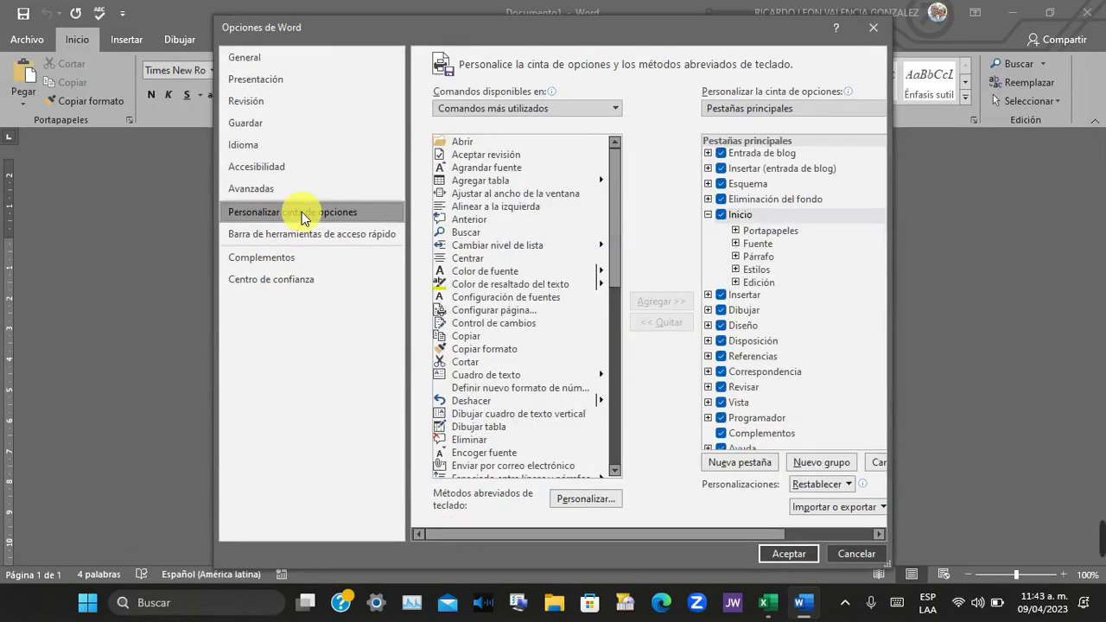
{"action": "left_click", "coordinate": [724, 420]}
{"action": "left_click", "coordinate": [722, 418]}
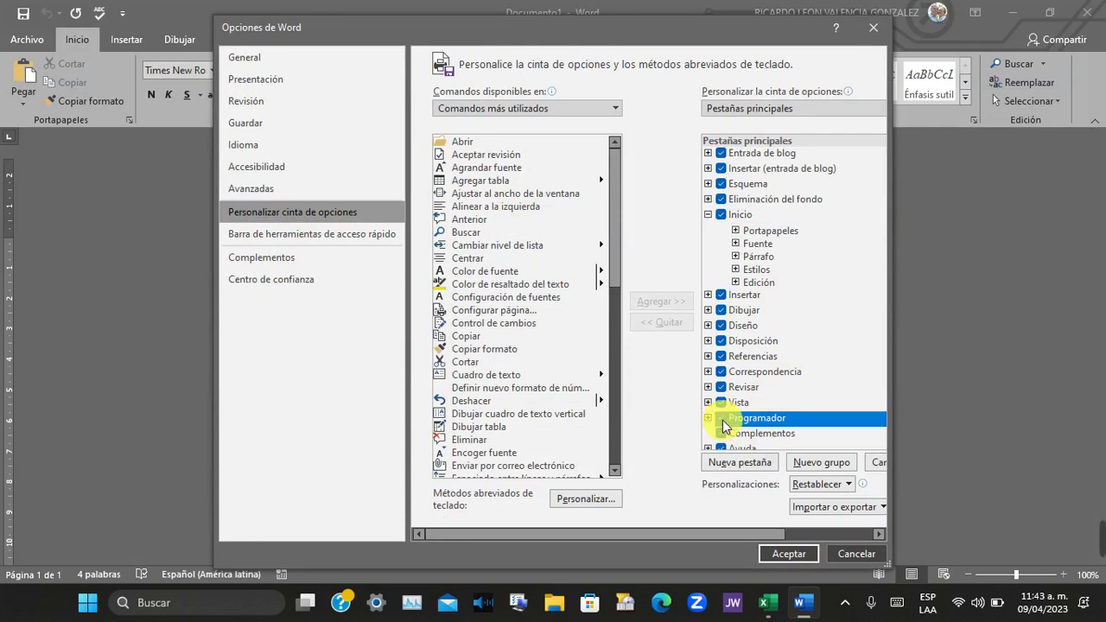
{"action": "left_click", "coordinate": [722, 433]}
{"action": "left_click", "coordinate": [722, 434]}
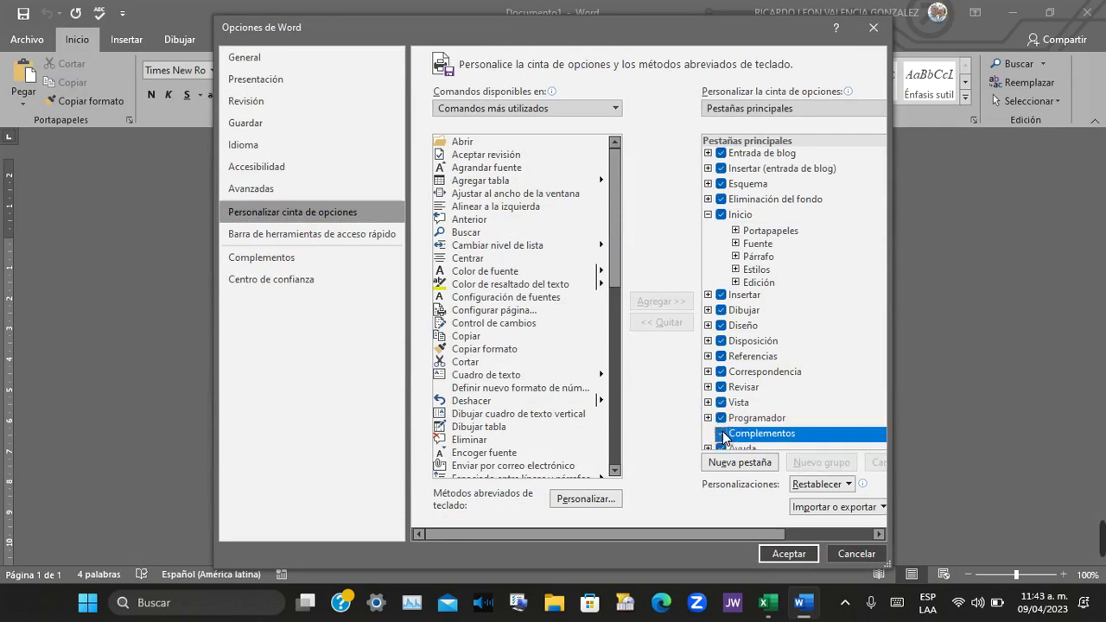
{"action": "left_click", "coordinate": [839, 551]}
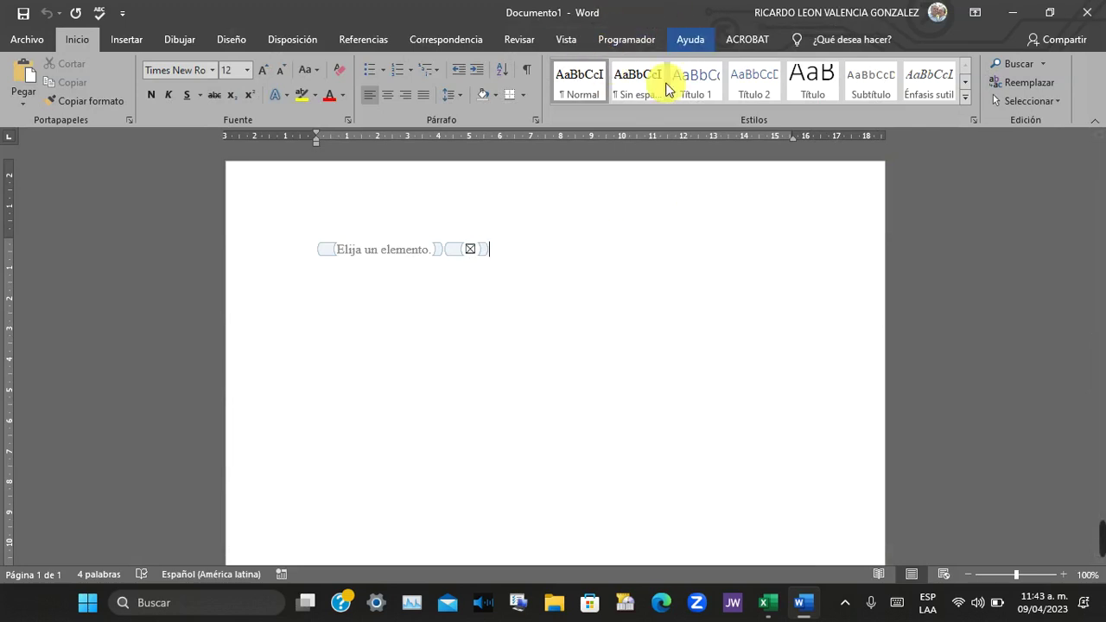
Bring Excel forward, close its leftover options window, and maximise the workbook.
{"action": "left_click", "coordinate": [769, 603]}
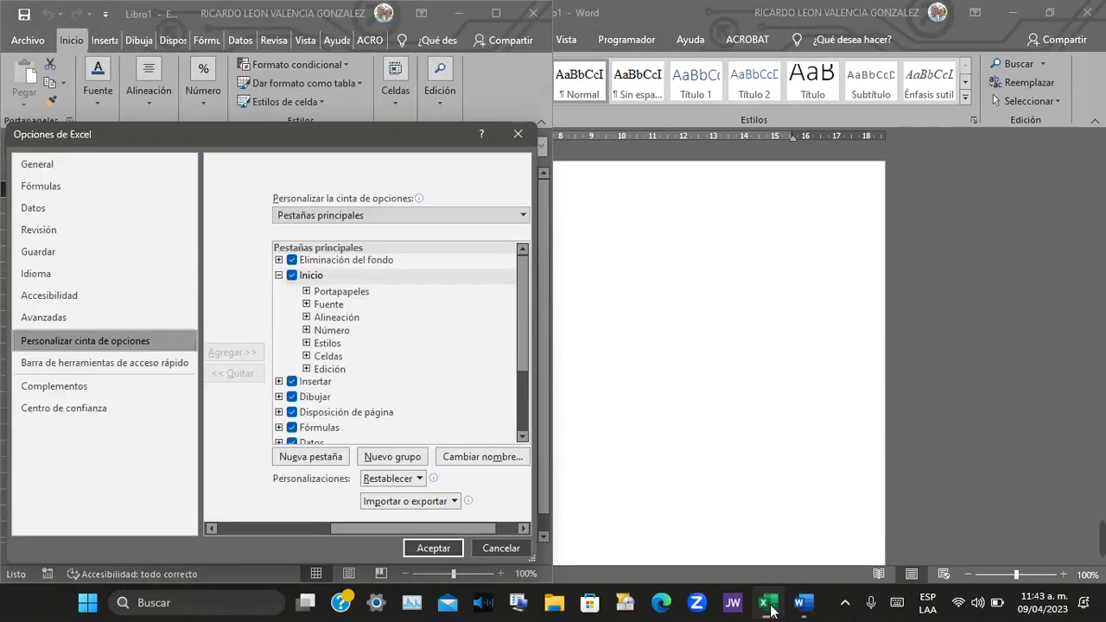
{"action": "left_click", "coordinate": [516, 139]}
{"action": "double_click", "coordinate": [498, 13]}
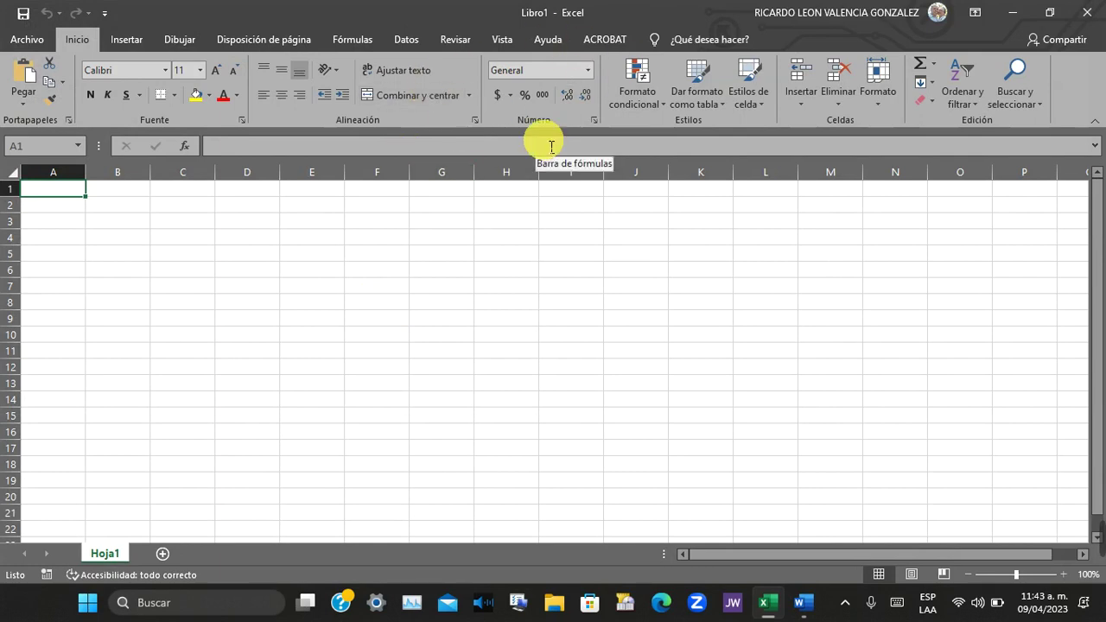
Enable the Programador and Complementos tabs in Excel Options and confirm with Aceptar.
{"action": "left_click", "coordinate": [26, 39]}
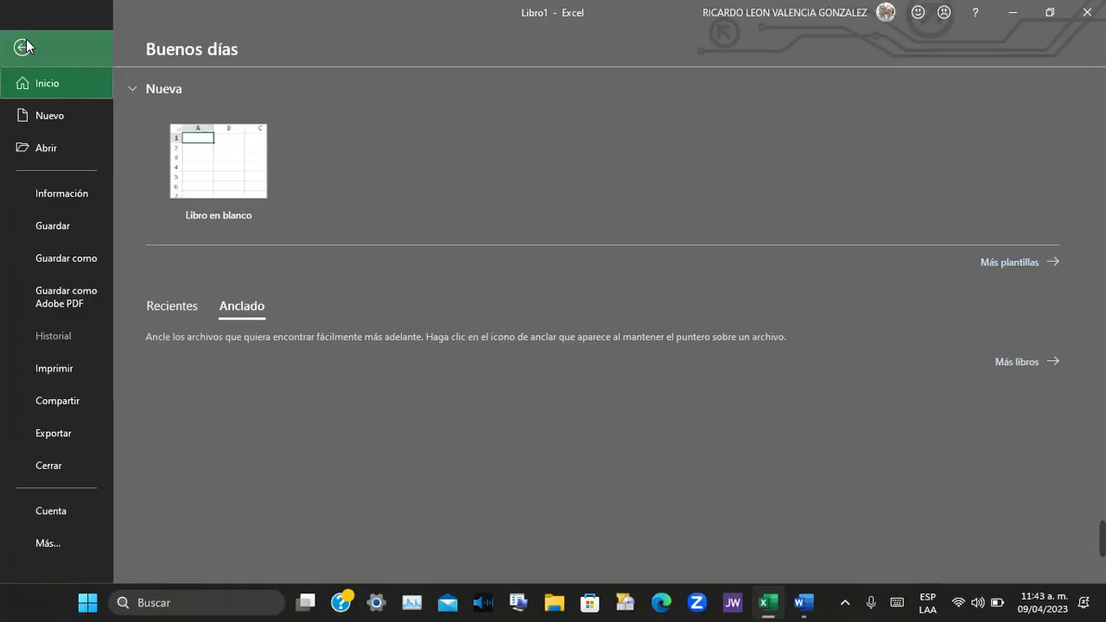
{"action": "left_click", "coordinate": [57, 538]}
{"action": "left_click", "coordinate": [158, 540]}
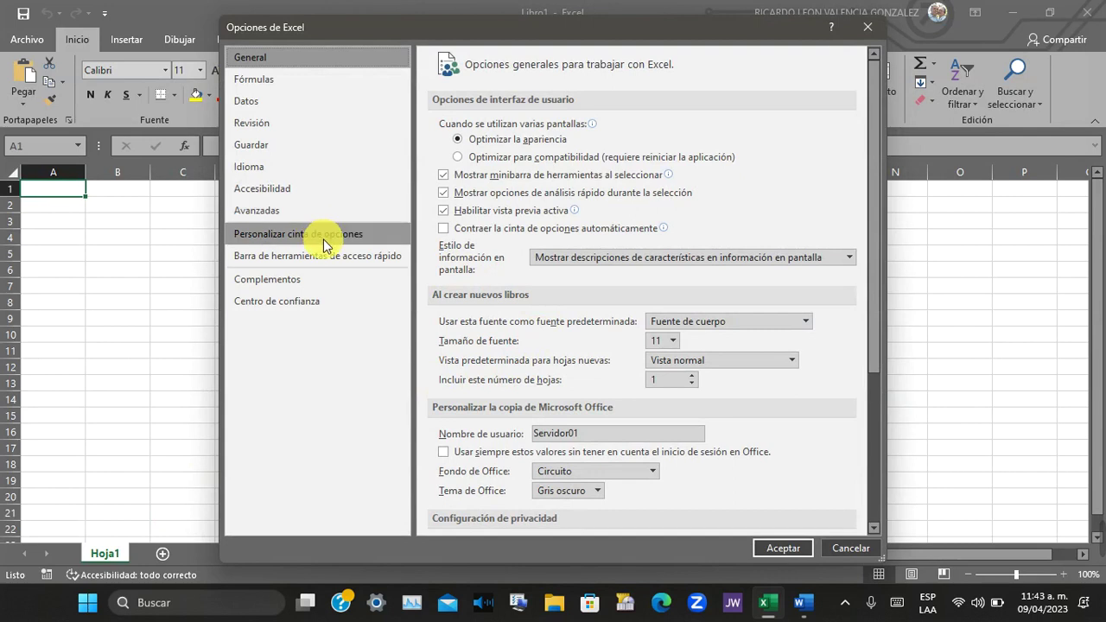
{"action": "left_click", "coordinate": [325, 244]}
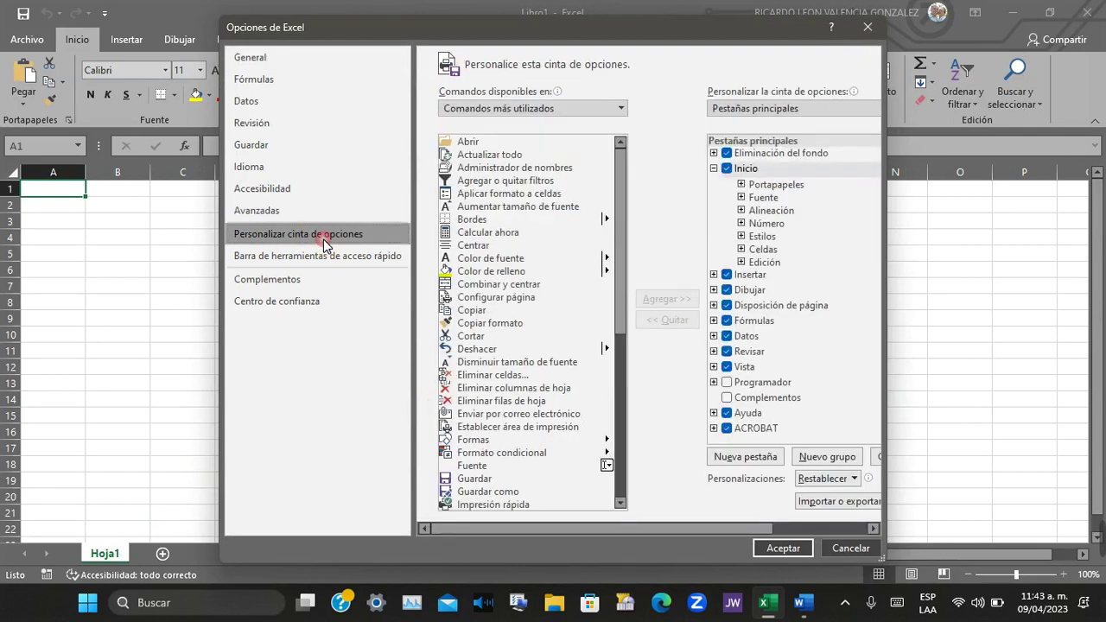
{"action": "left_click", "coordinate": [727, 383]}
{"action": "left_click", "coordinate": [726, 398]}
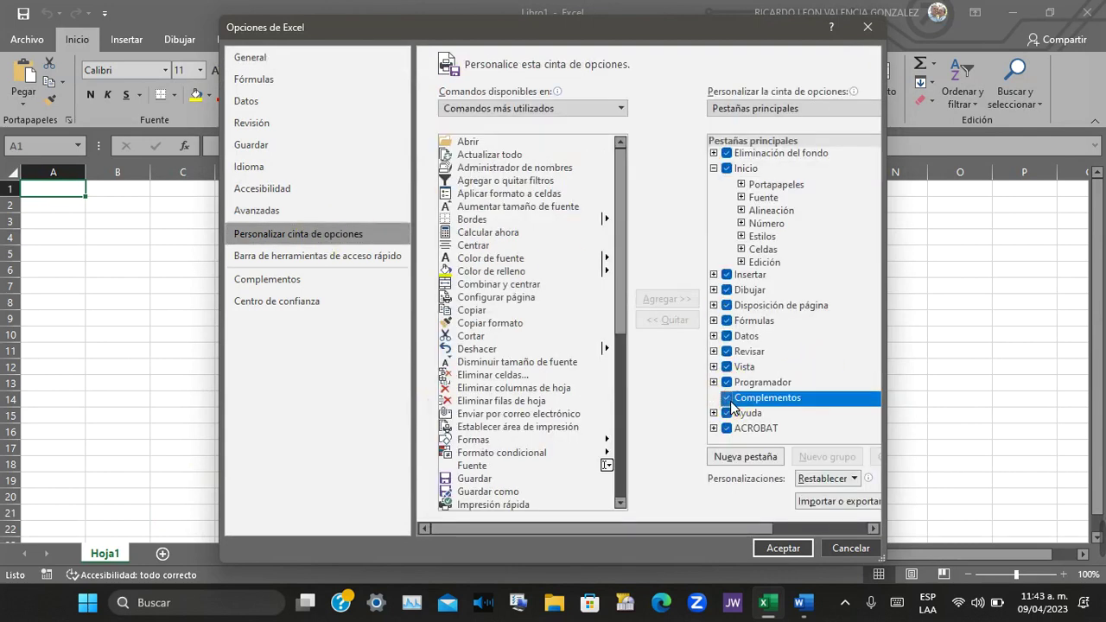
{"action": "left_click", "coordinate": [785, 553]}
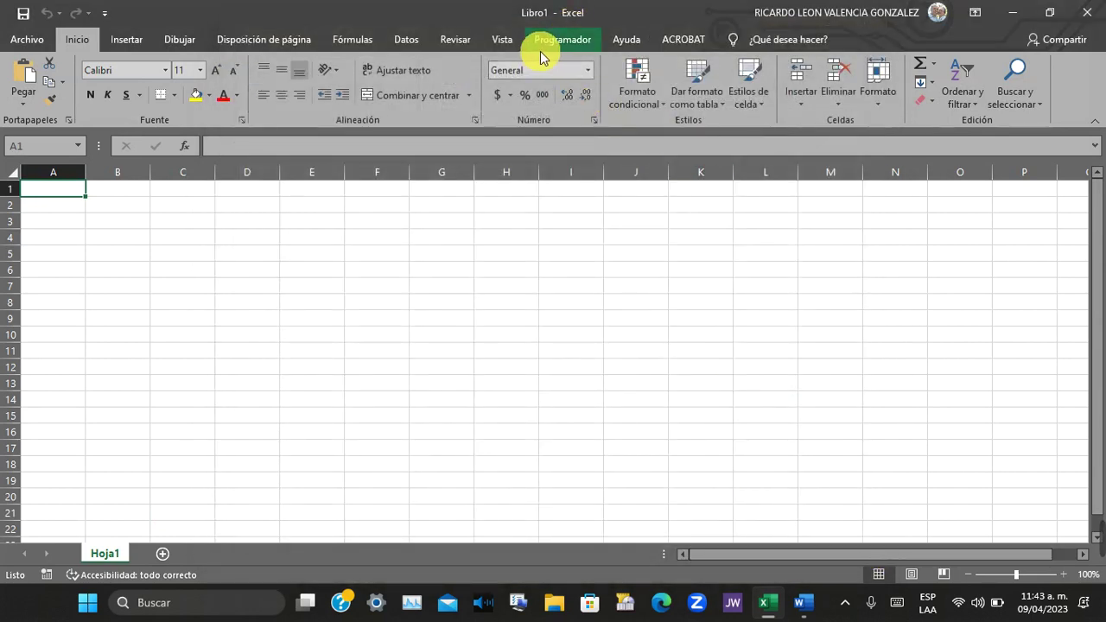
Draw form button Botón 1 over cells E4 to G9 without assigning a macro.
{"action": "left_click", "coordinate": [557, 43]}
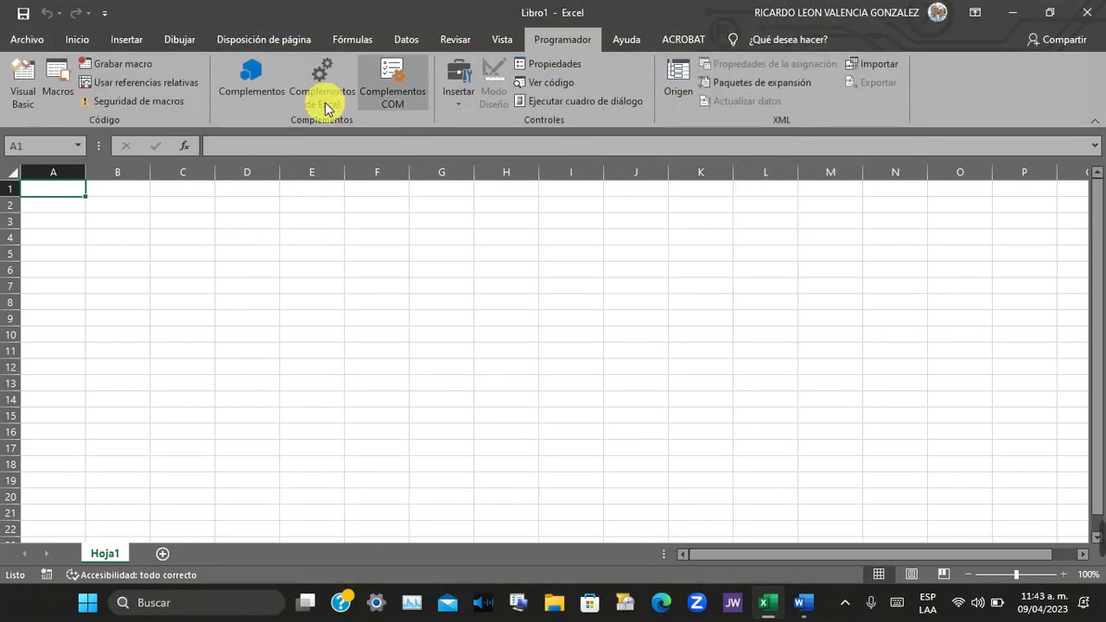
{"action": "left_click", "coordinate": [464, 102]}
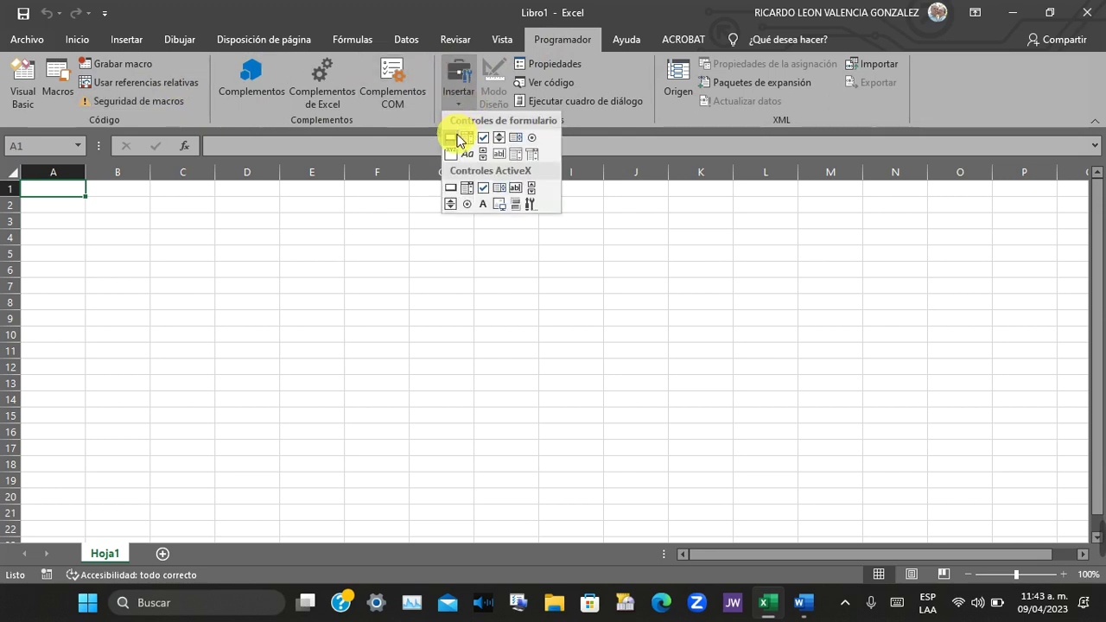
{"action": "left_click", "coordinate": [450, 137]}
{"action": "left_click_drag", "start_coordinate": [318, 247], "coordinate": [466, 337]}
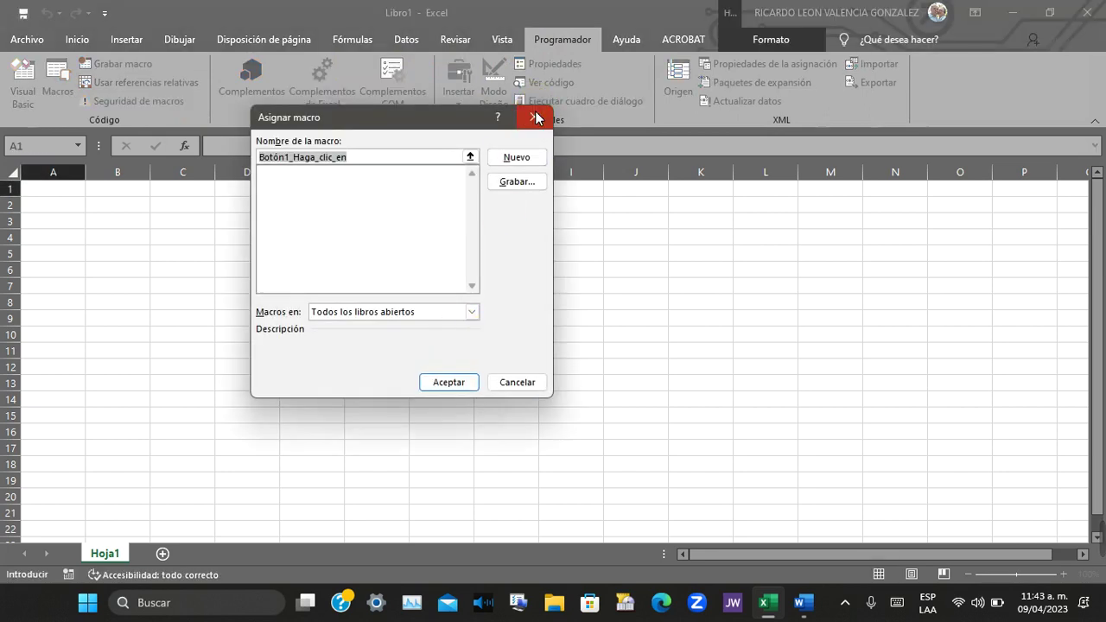
{"action": "left_click", "coordinate": [534, 115]}
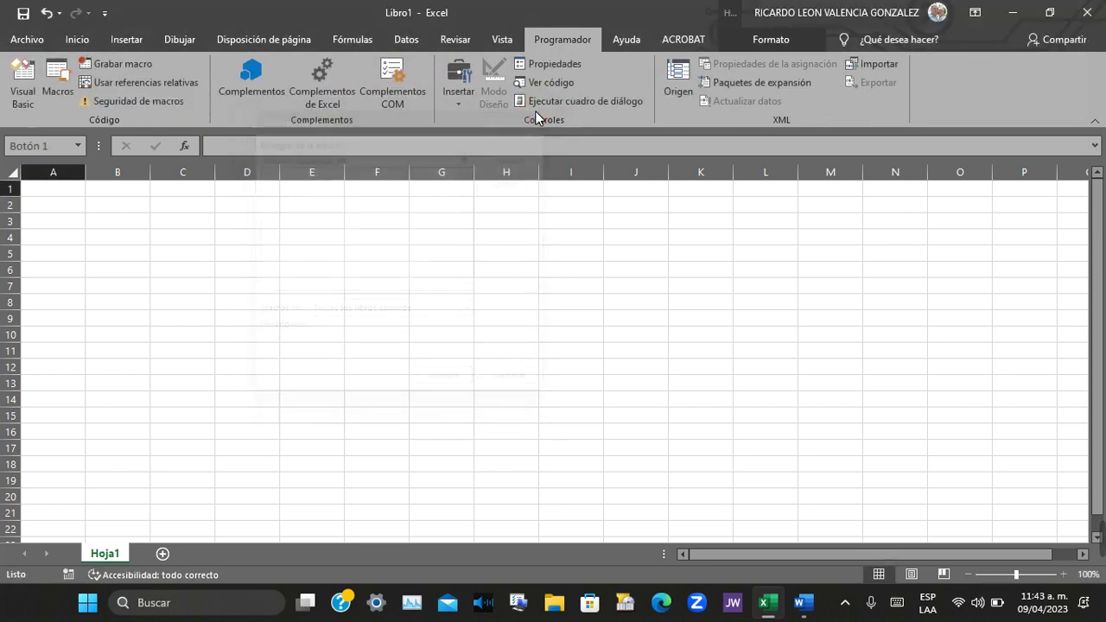
{"action": "left_click", "coordinate": [456, 106]}
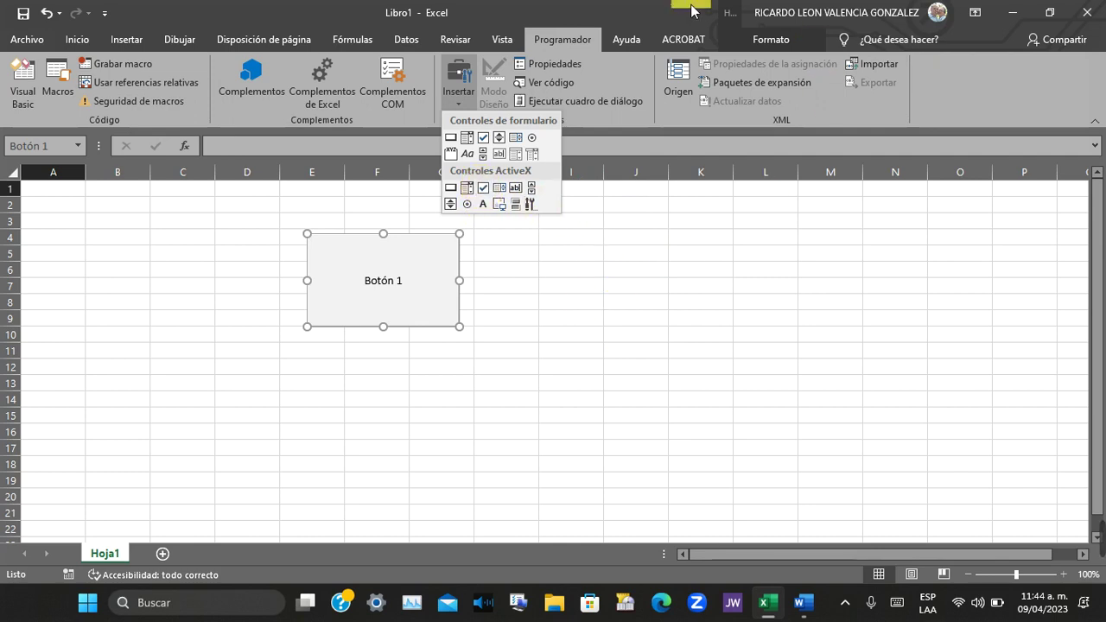
Dismiss the Insertar controls palette with Esc, leaving Botón 1 on the sheet.
{"action": "key", "text": "Escape"}
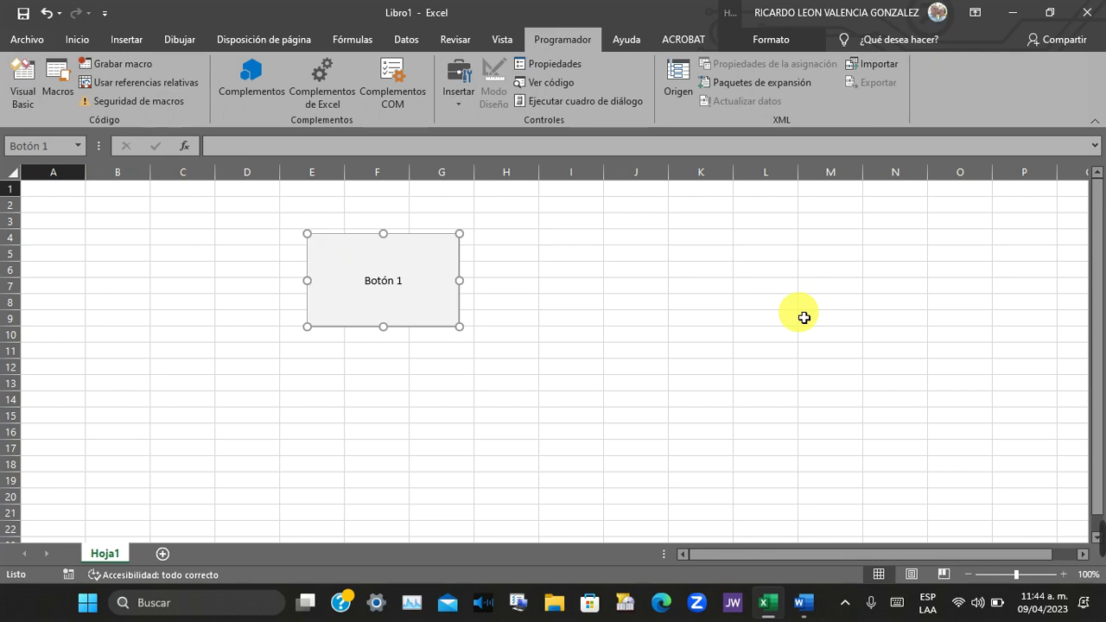
Switch to Inicio, then open Excel Options on Personalizar cinta de opciones.
{"action": "left_click", "coordinate": [76, 38]}
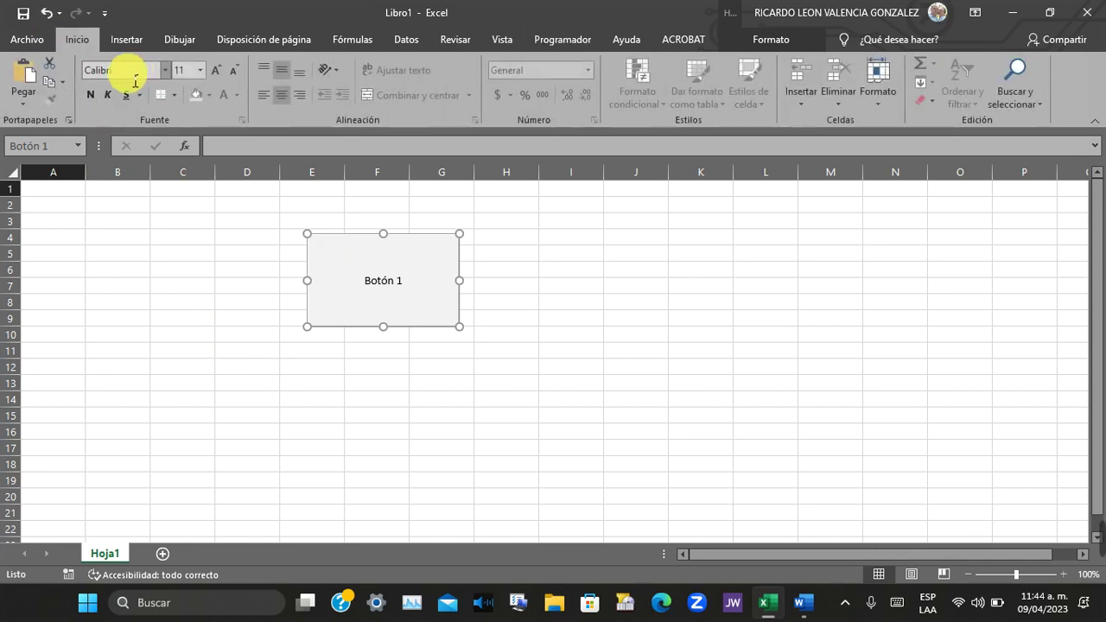
{"action": "left_click", "coordinate": [30, 45]}
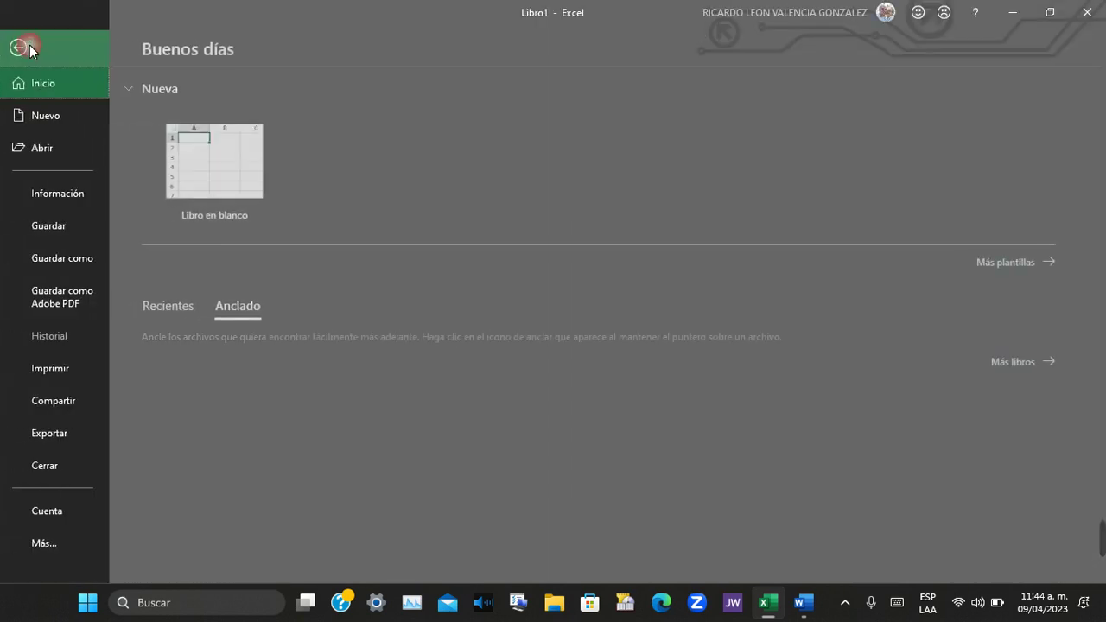
{"action": "left_click", "coordinate": [54, 533]}
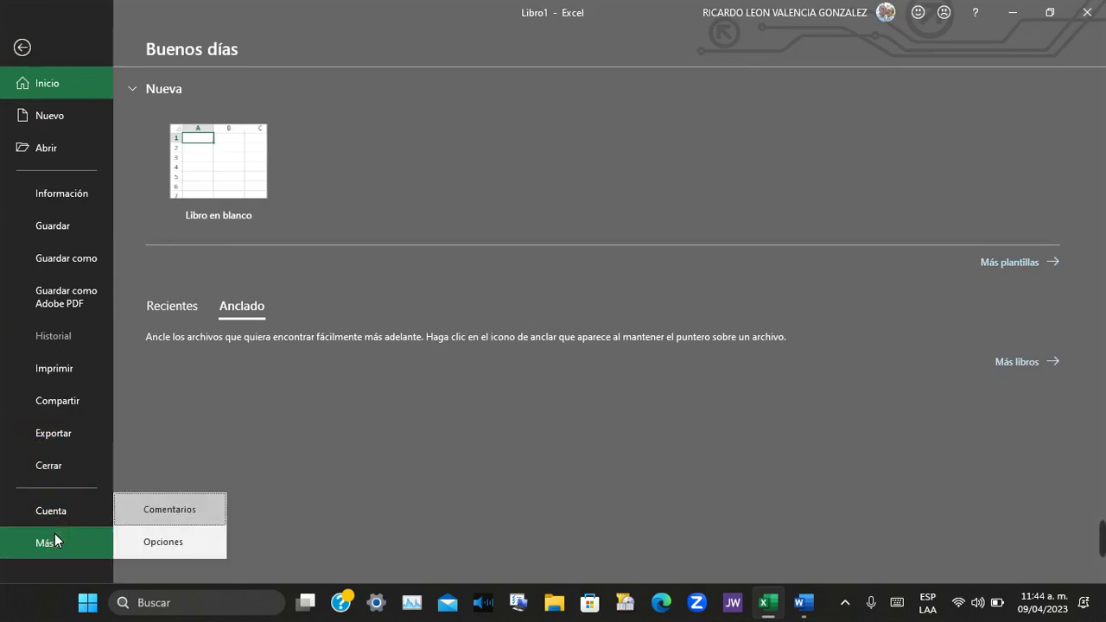
{"action": "left_click", "coordinate": [149, 543]}
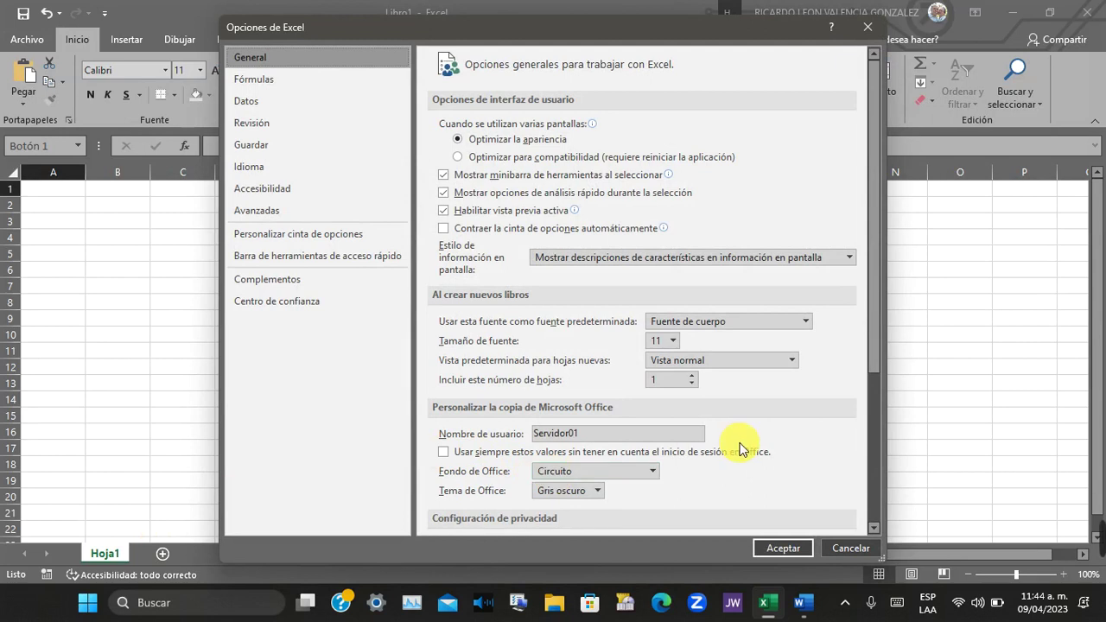
{"action": "scroll", "coordinate": [739, 449], "scroll_direction": "down", "scroll_amount": 4}
{"action": "scroll", "coordinate": [739, 449], "scroll_direction": "up", "scroll_amount": 2}
{"action": "scroll", "coordinate": [739, 445], "scroll_direction": "up", "scroll_amount": 2}
{"action": "left_click", "coordinate": [316, 238]}
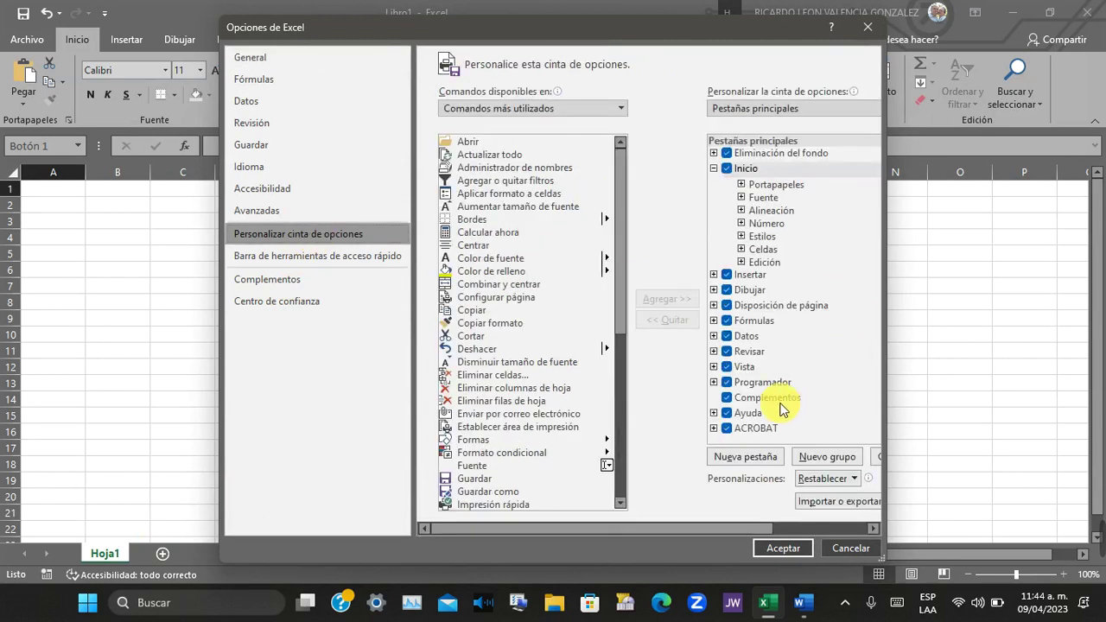